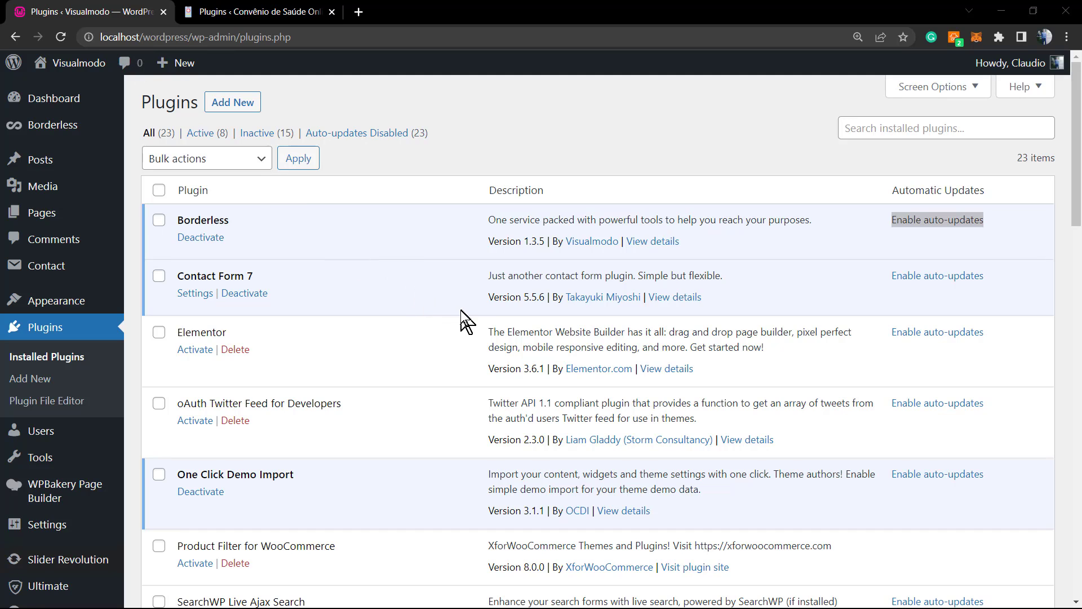
Switch to the 'Plugins ‹ Convênio de Saúde Online' browser tab to show the live plugin list.
left_click(349, 7)
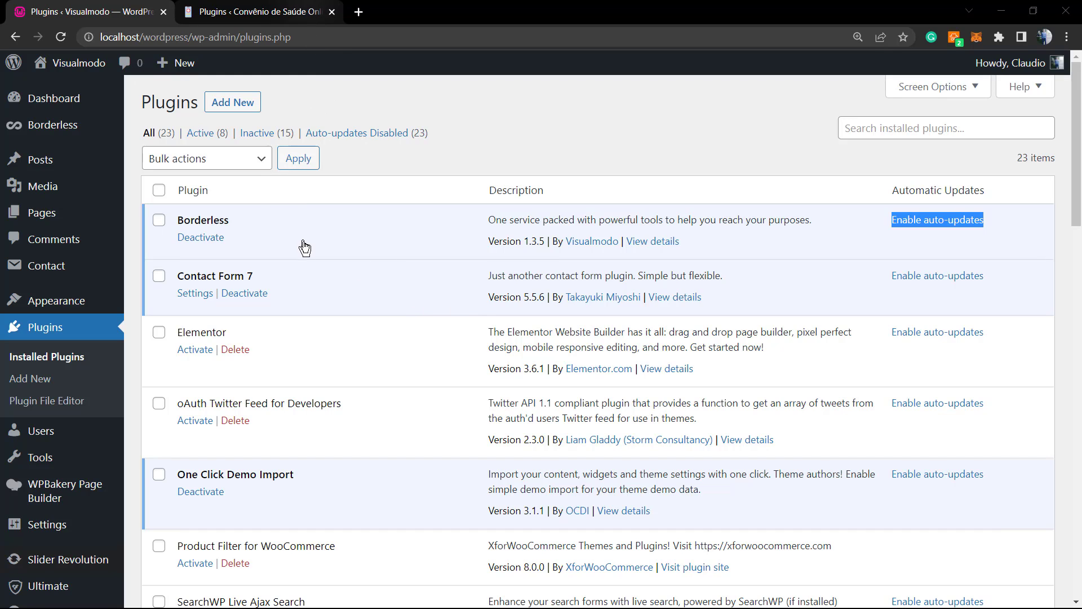
Update Yoast SEO on the live site to version 18.4.1 from its update notice.
left_click(258, 13)
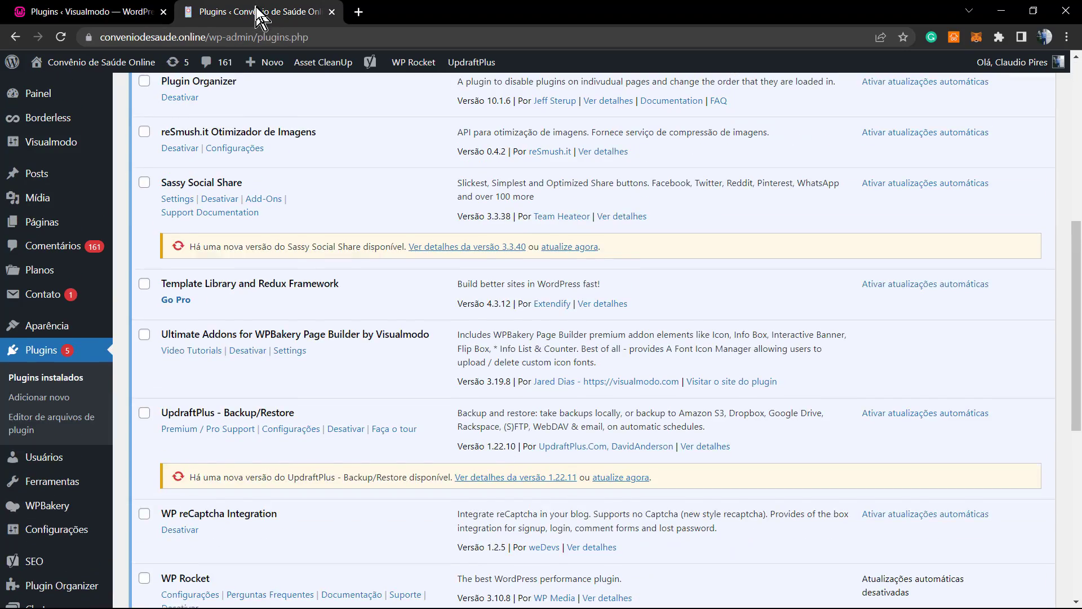
scroll(374, 278, "up", 5)
scroll(377, 293, "down", 11)
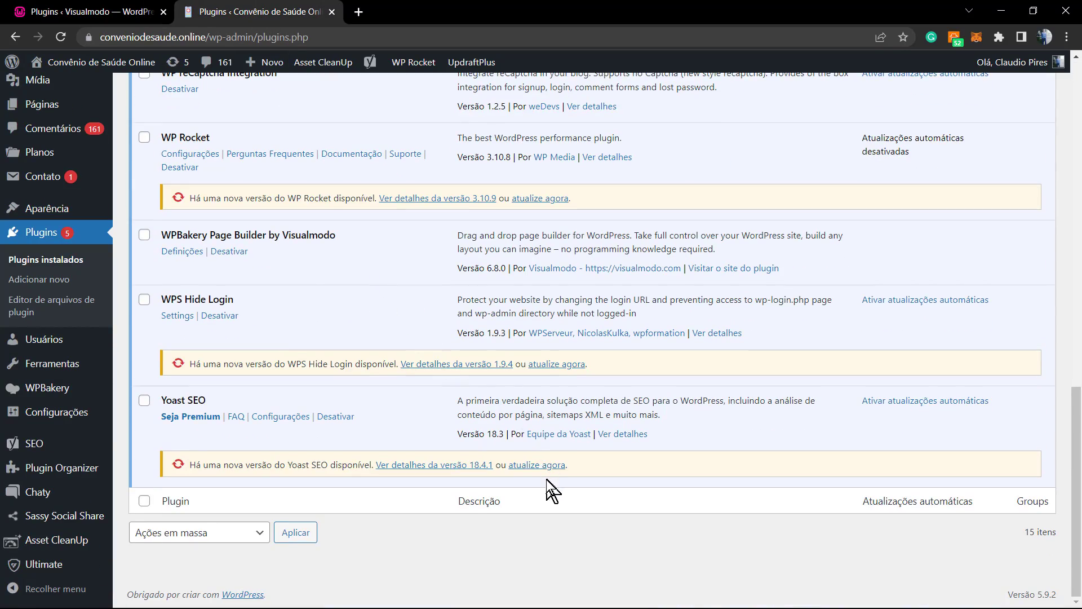
left_click(535, 467)
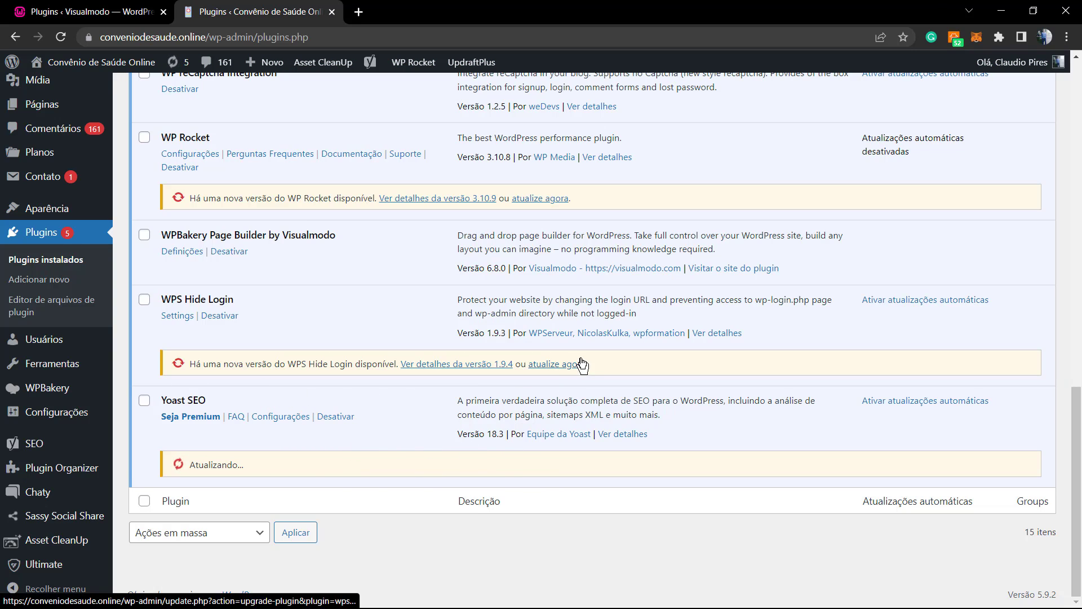
scroll(225, 338, "up", 5)
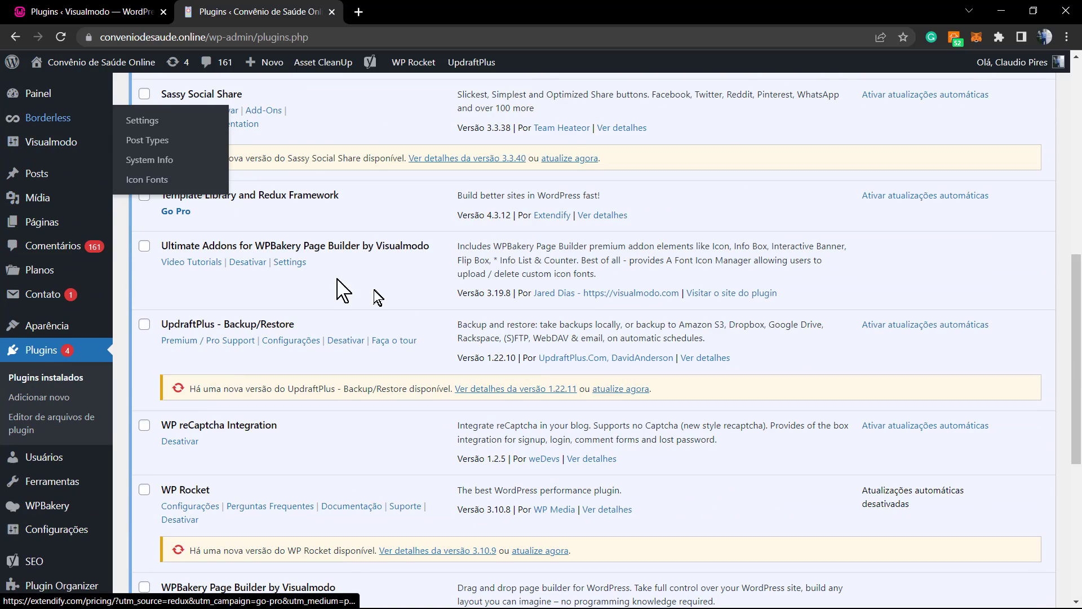
scroll(367, 299, "down", 4)
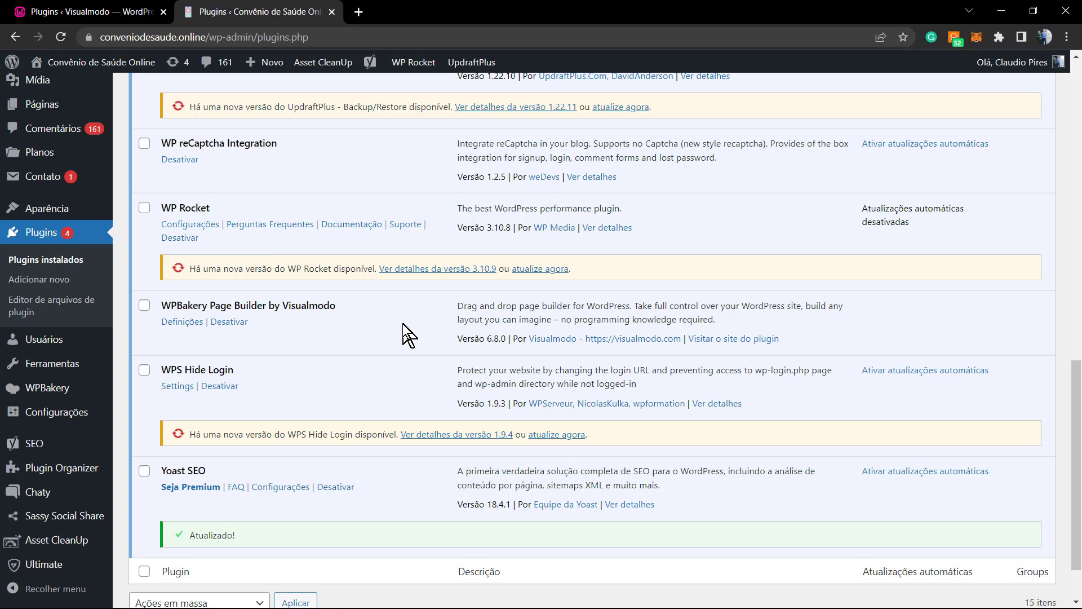
Return to the local site's Installed Plugins list by way of its dashboard.
left_click(147, 11)
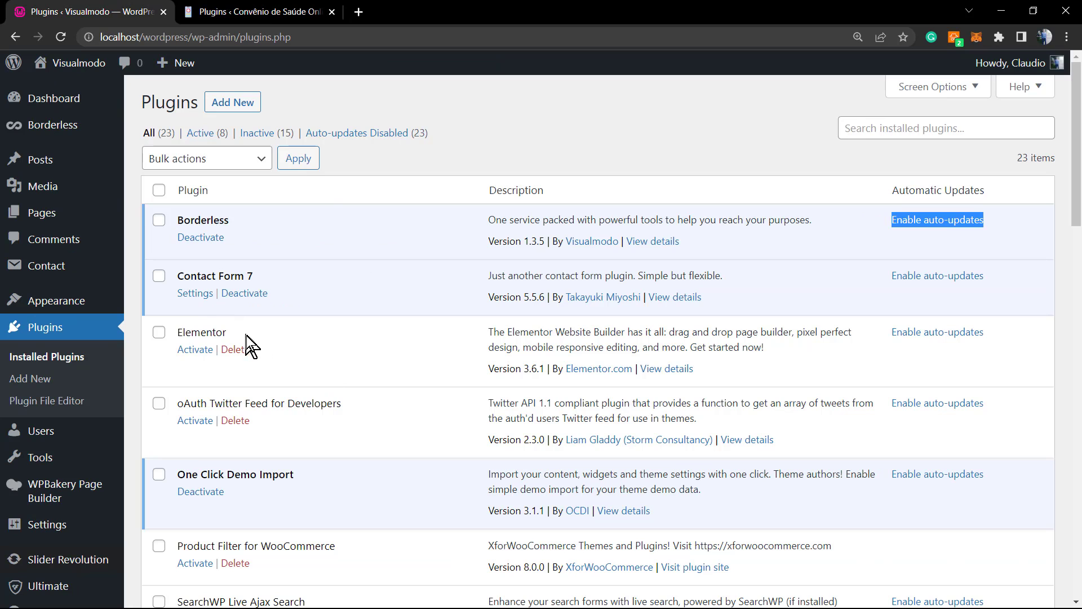
left_click(45, 109)
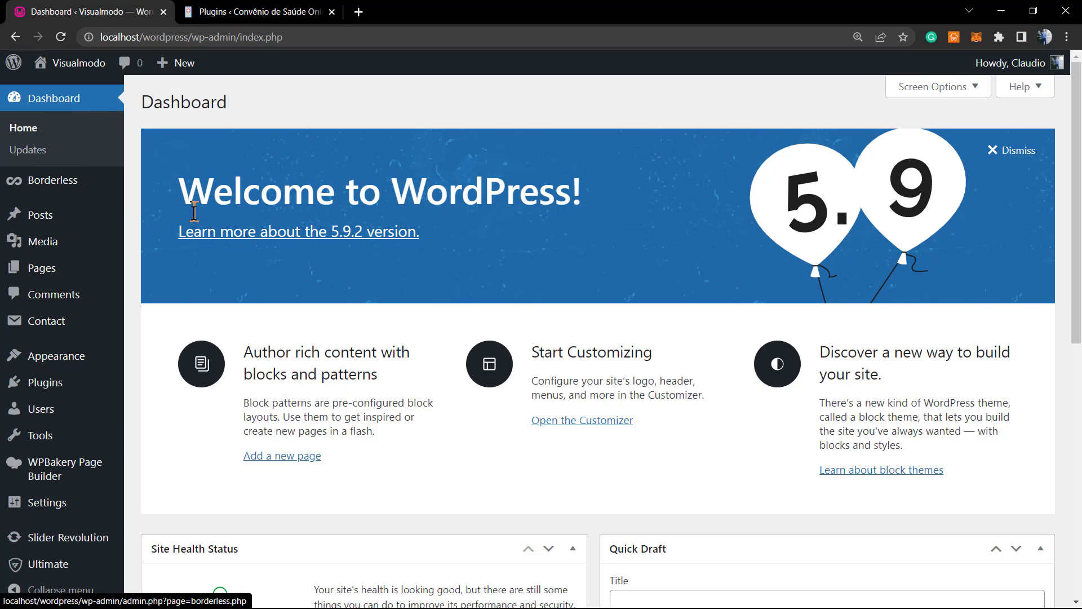
scroll(67, 315, "down", 1)
left_click(57, 379)
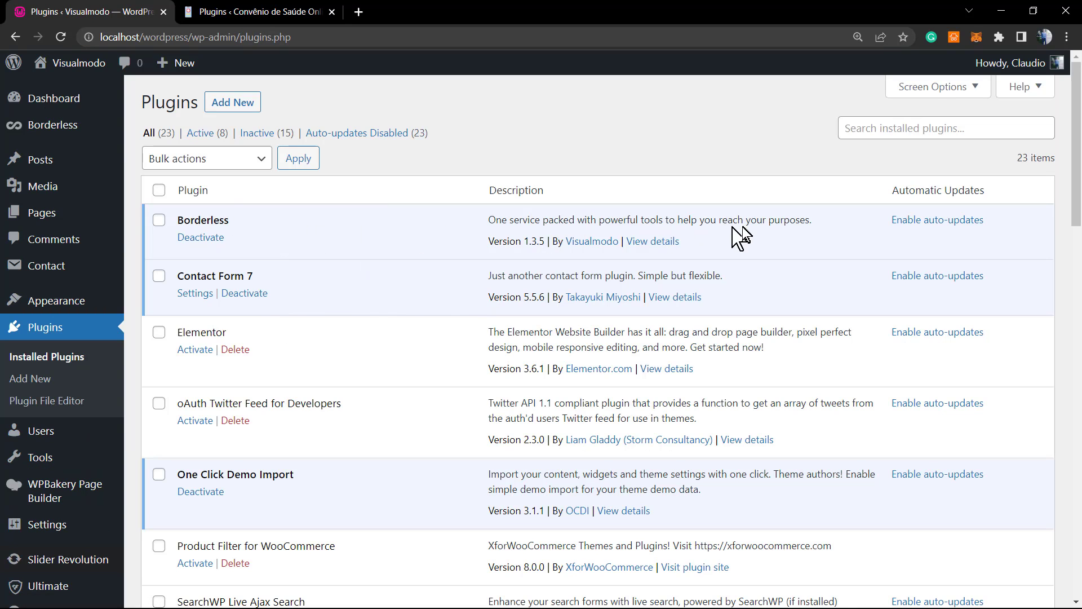
Enlarge the page and enable auto-updates for the Borderless plugin.
double_click(198, 219)
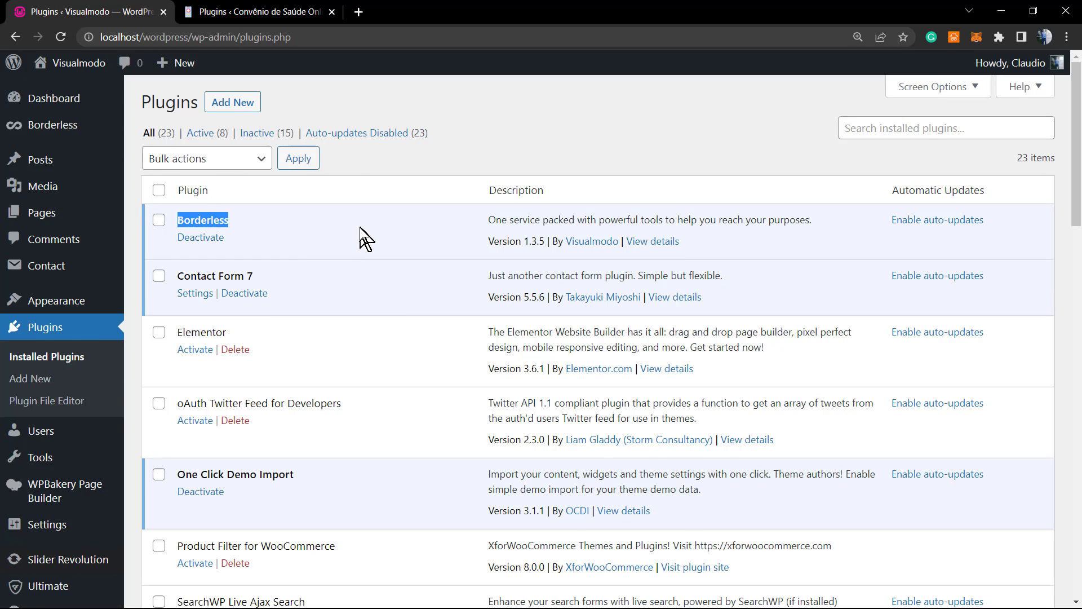
key("ctrl+plus")
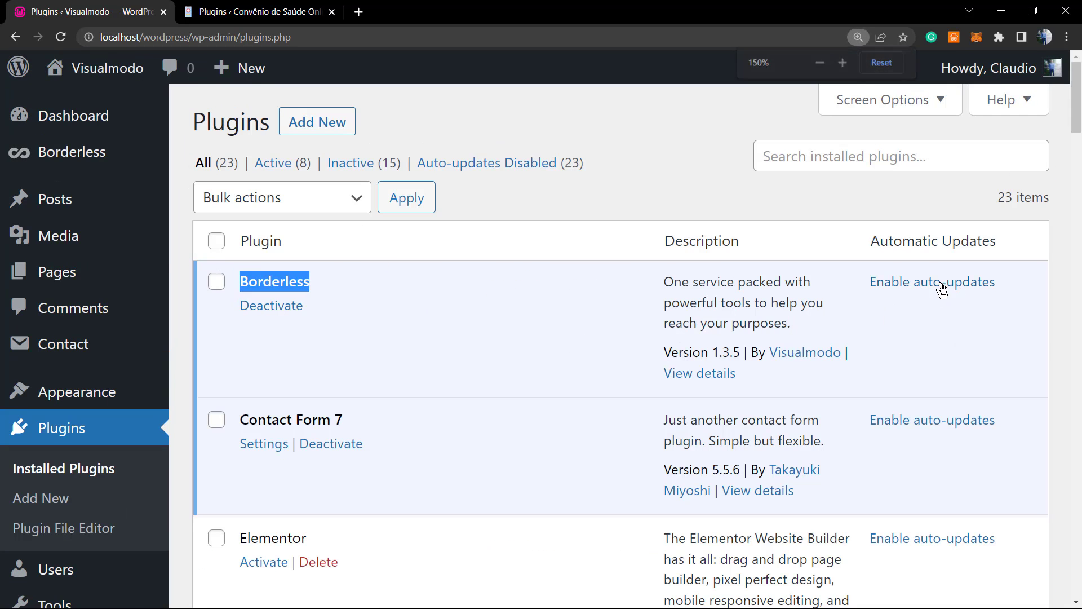
left_click(1009, 292)
left_click_drag(1009, 293, 868, 283)
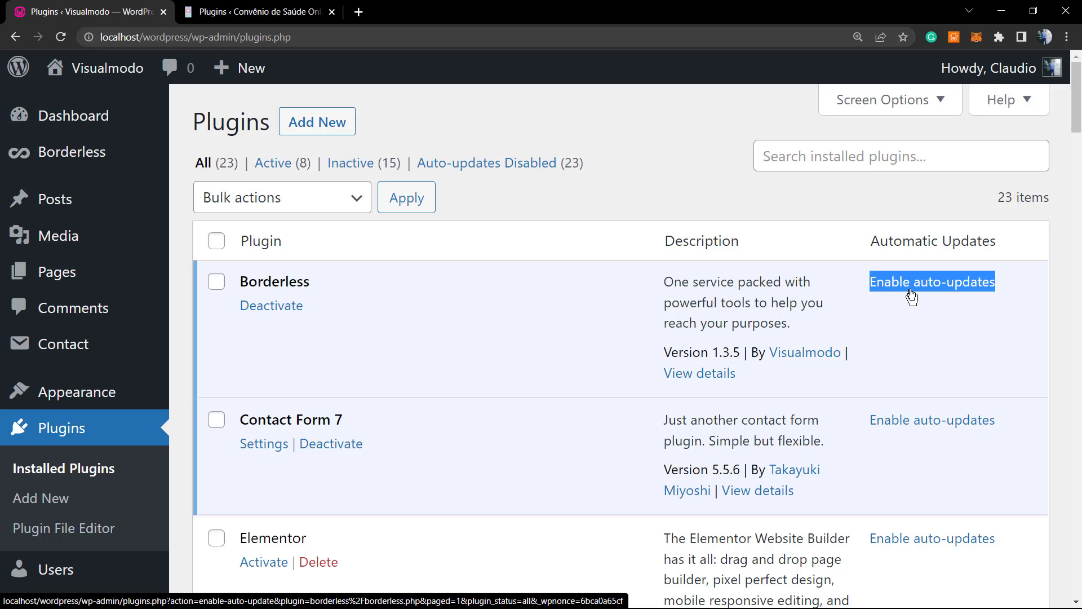
left_click(911, 292)
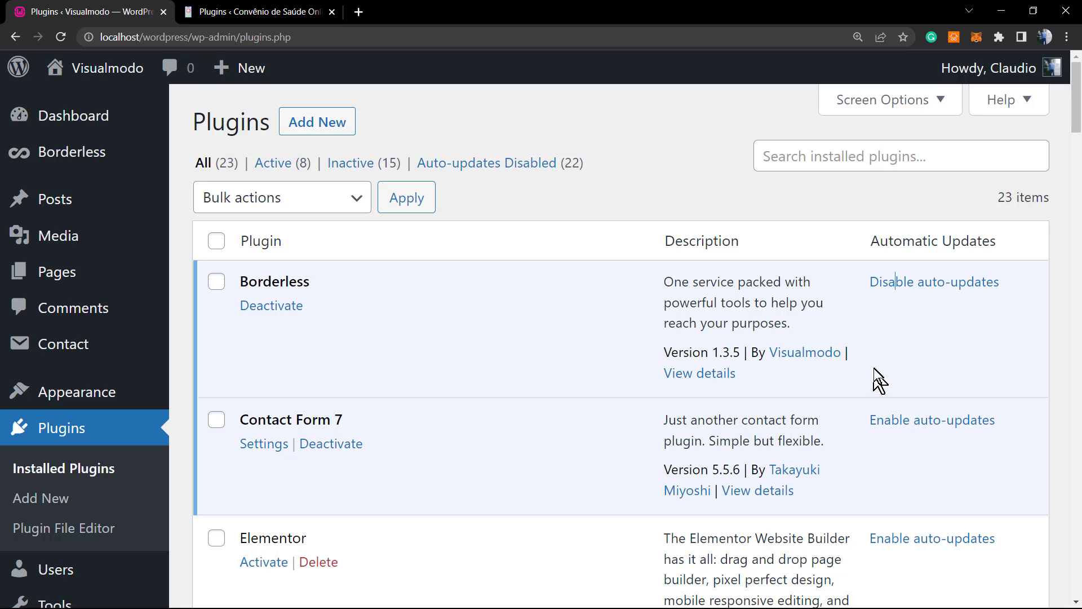
Enable auto-updates for Contact Form 7, Elementor and oAuth Twitter Feed for Developers.
left_click(920, 425)
scroll(913, 380, "down", 4)
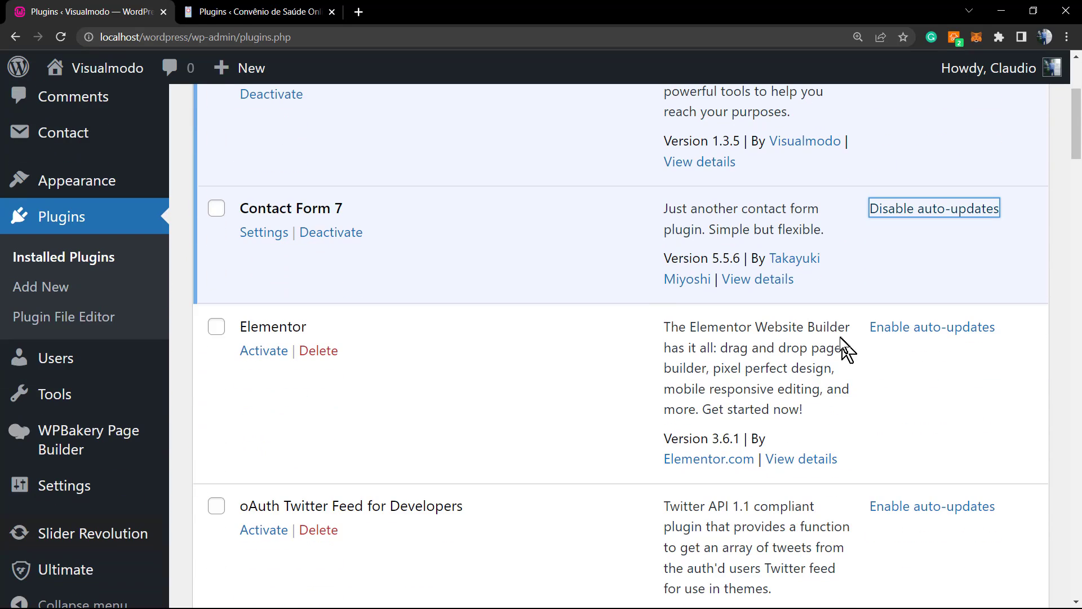
left_click(919, 329)
scroll(925, 355, "down", 3)
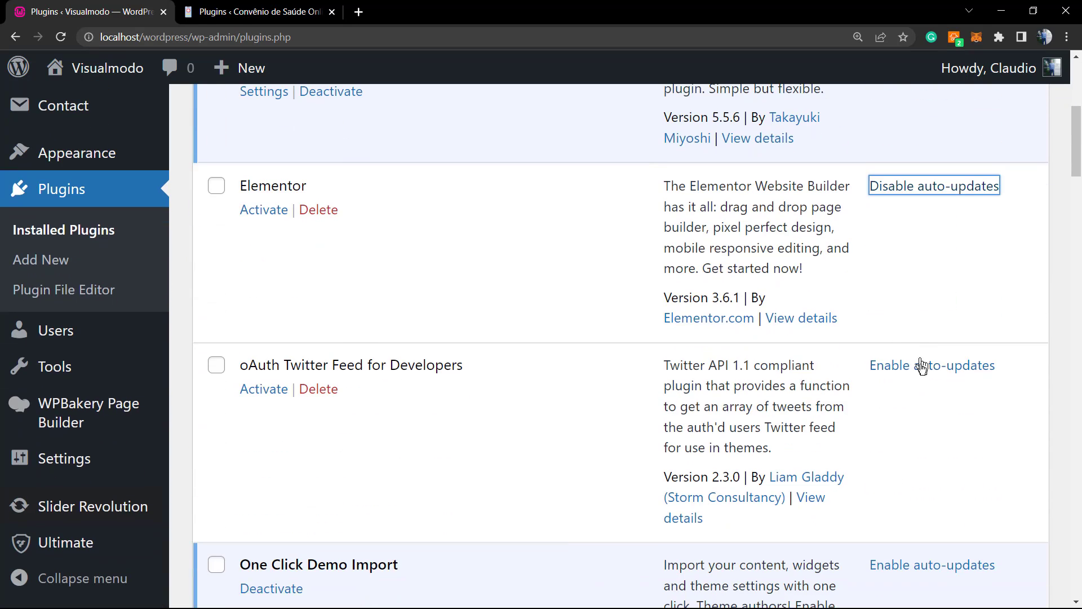
left_click(922, 366)
scroll(492, 290, "up", 6)
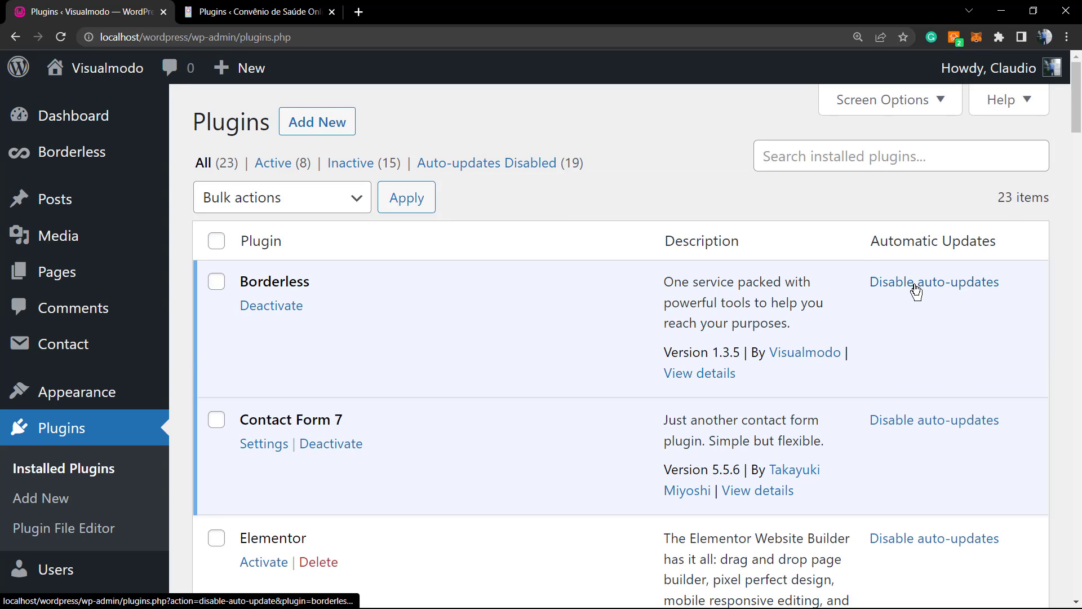
Open the Theme Details of the active Anzu theme on the Themes page.
mouse_move(117, 404)
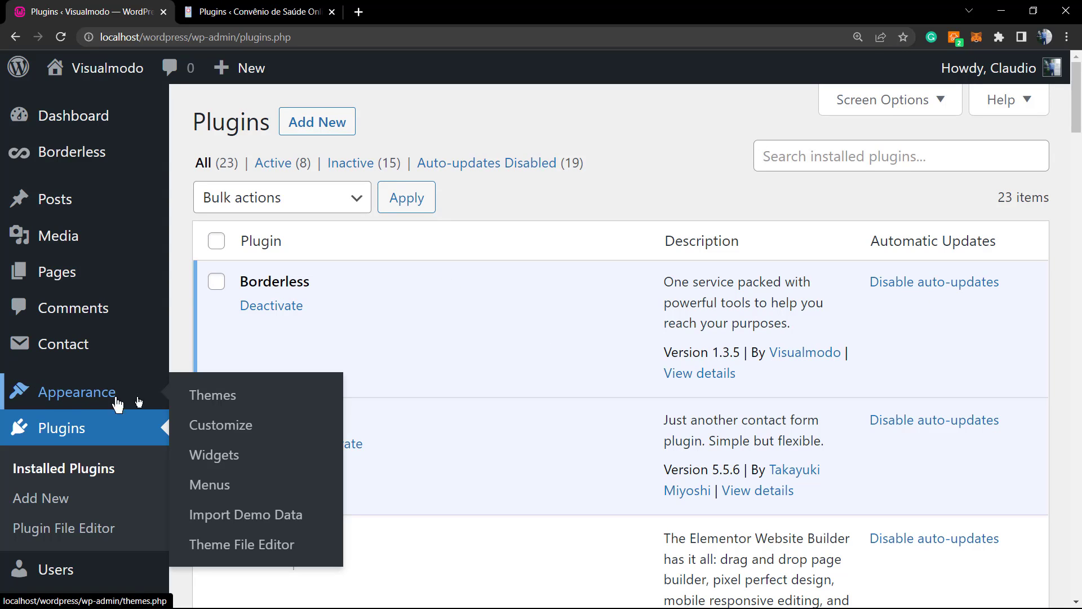
left_click(226, 401)
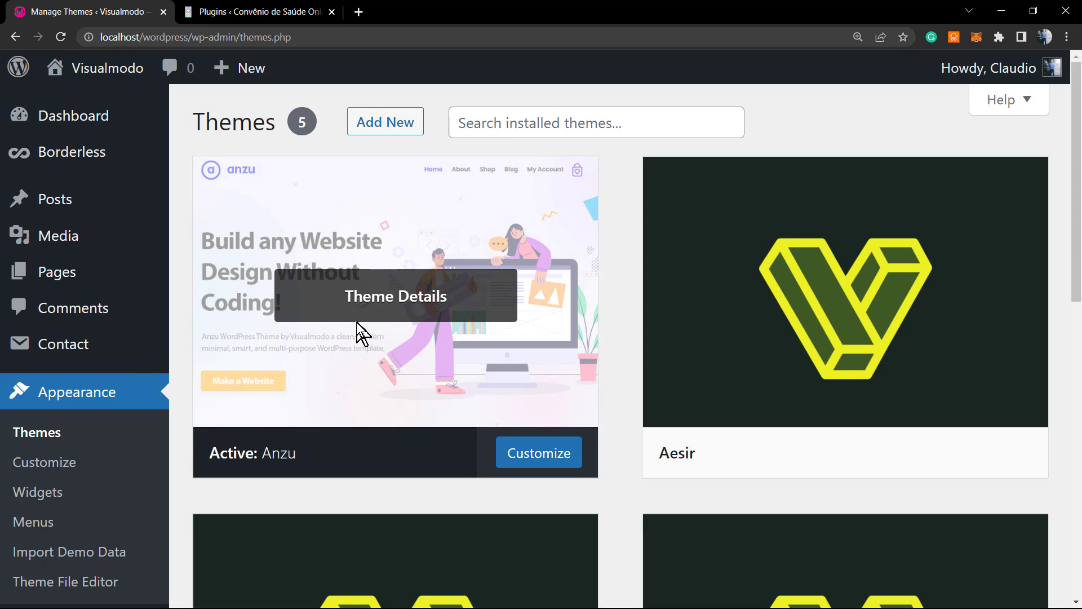
left_click(345, 301)
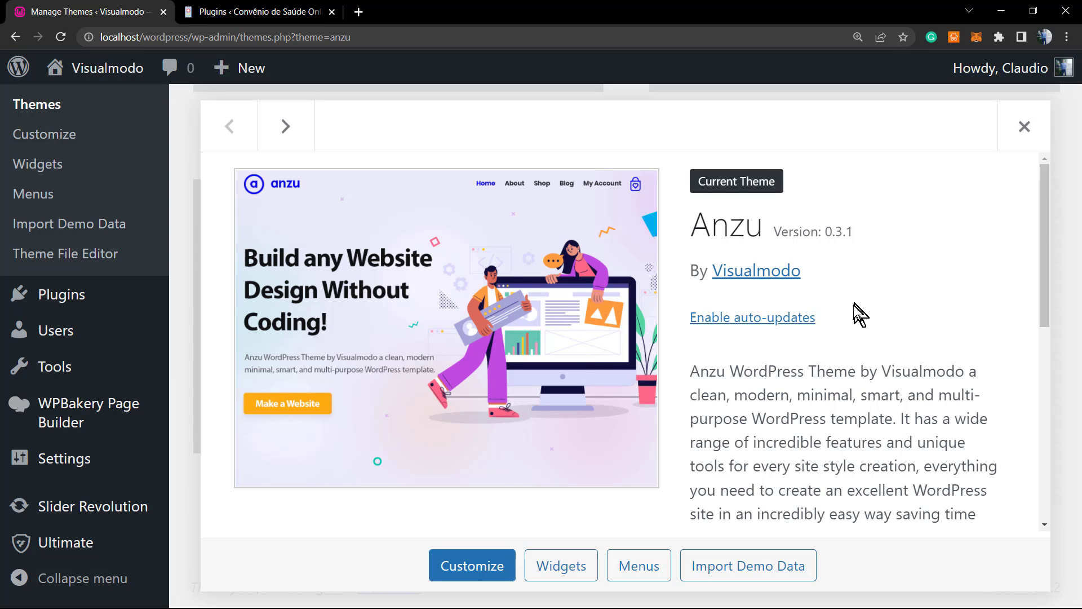
Enable auto-updates for the Anzu theme and close its details modal.
triple_click(835, 321)
left_click(835, 323)
left_click(715, 318)
left_click(721, 322)
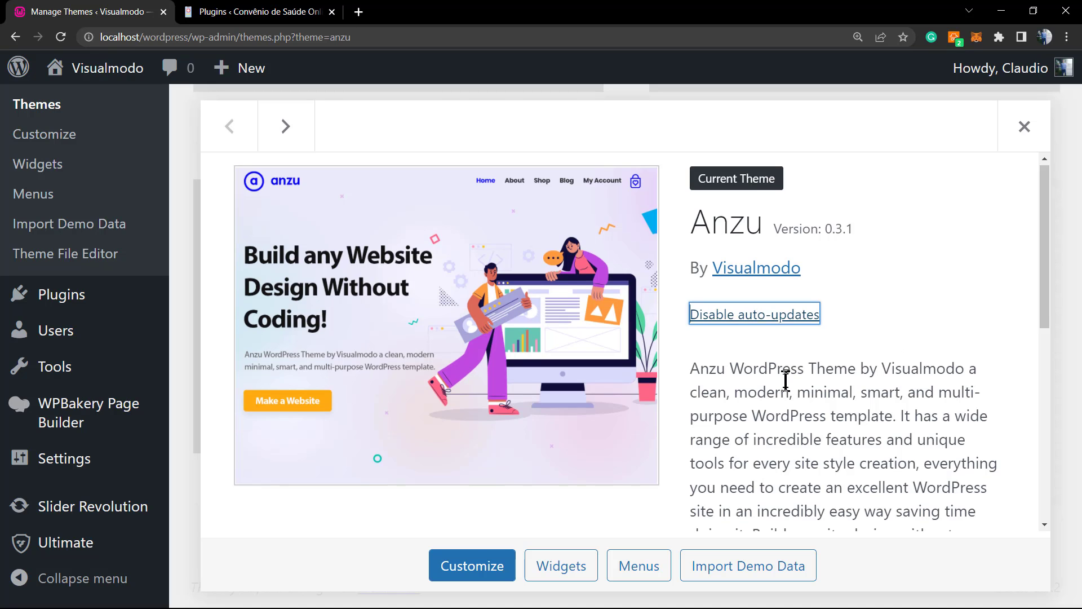
scroll(785, 374, "down", 6)
scroll(776, 386, "up", 6)
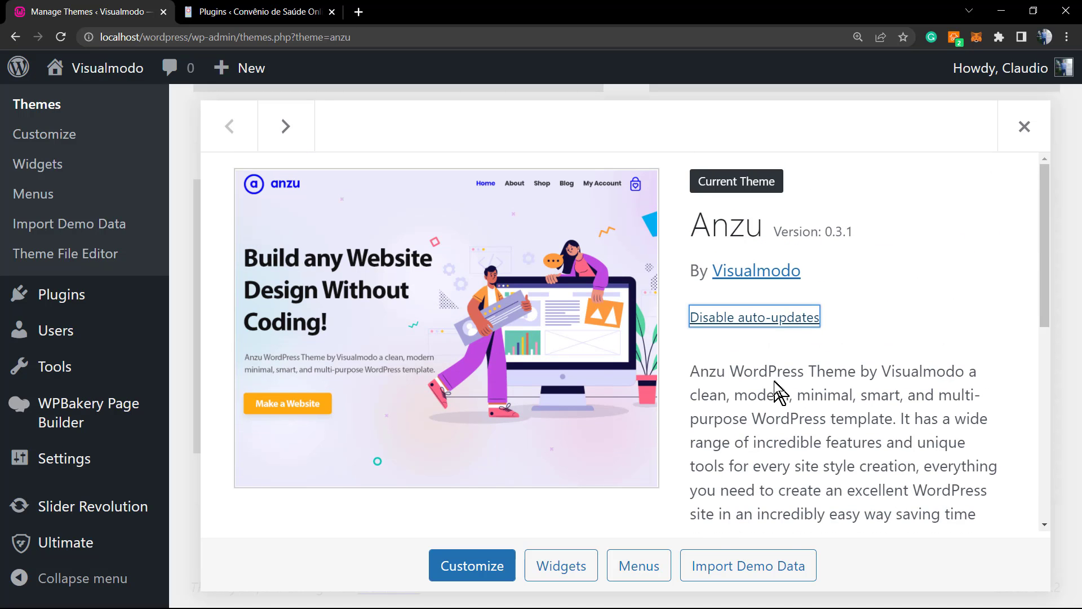
left_click(1024, 128)
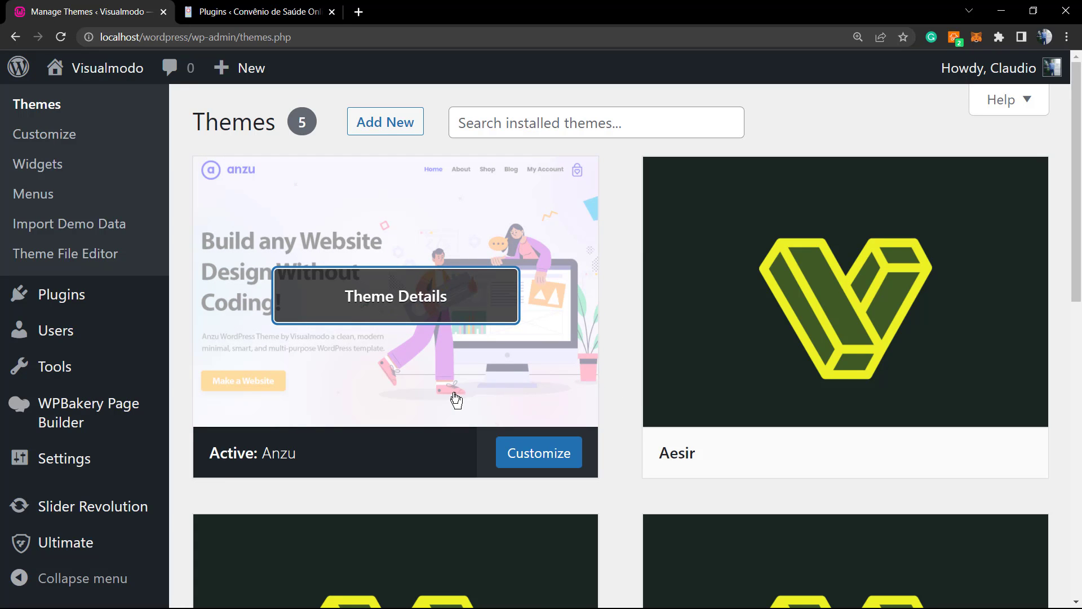
Open the local Installed Plugins list and scroll through its Automatic Updates column.
mouse_move(63, 400)
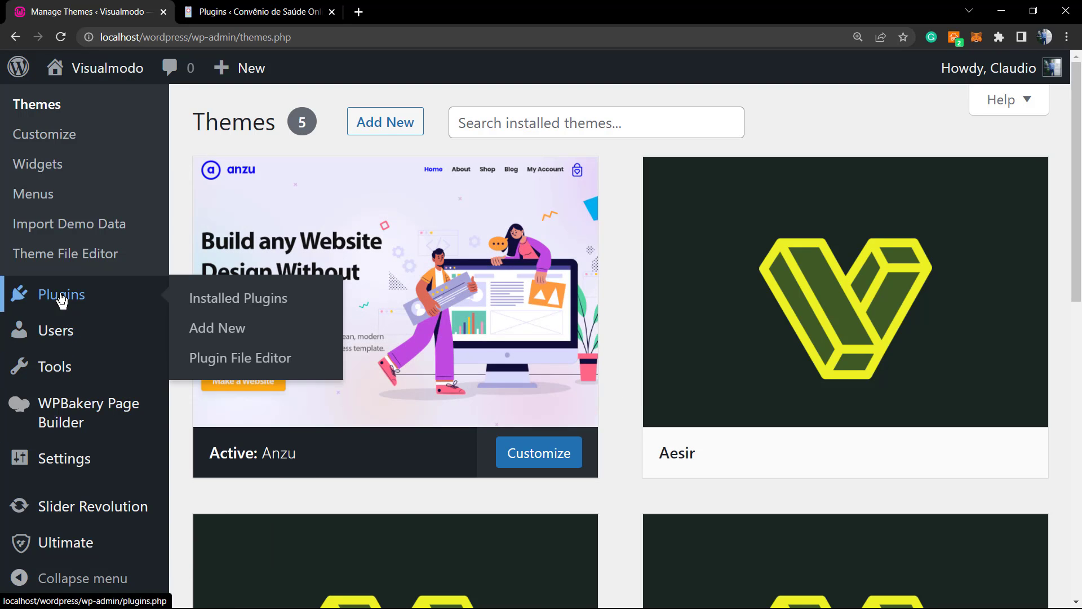
left_click(33, 297)
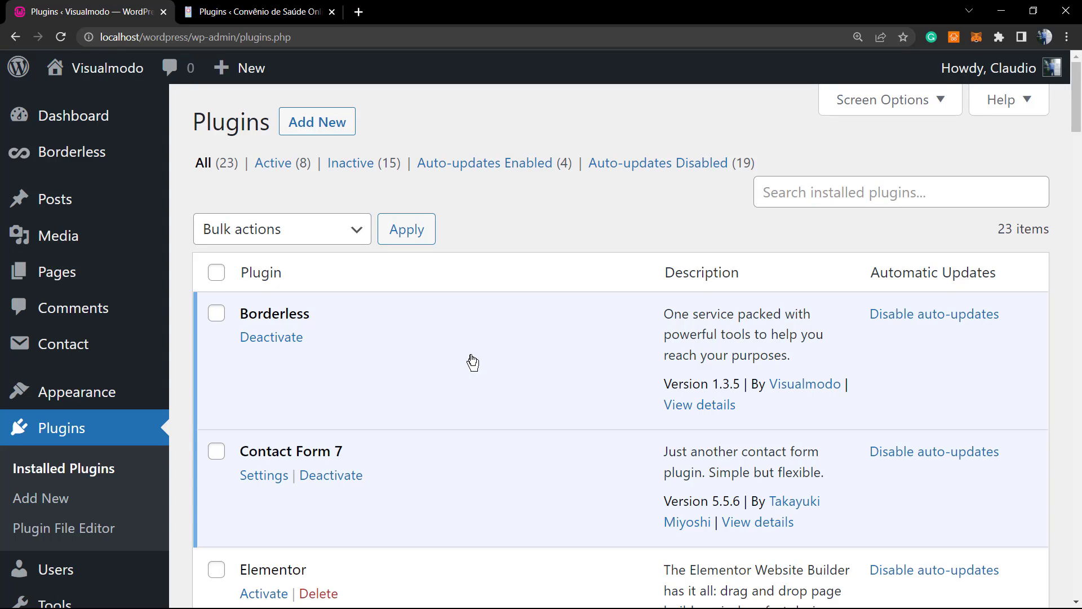
scroll(543, 420, "down", 15)
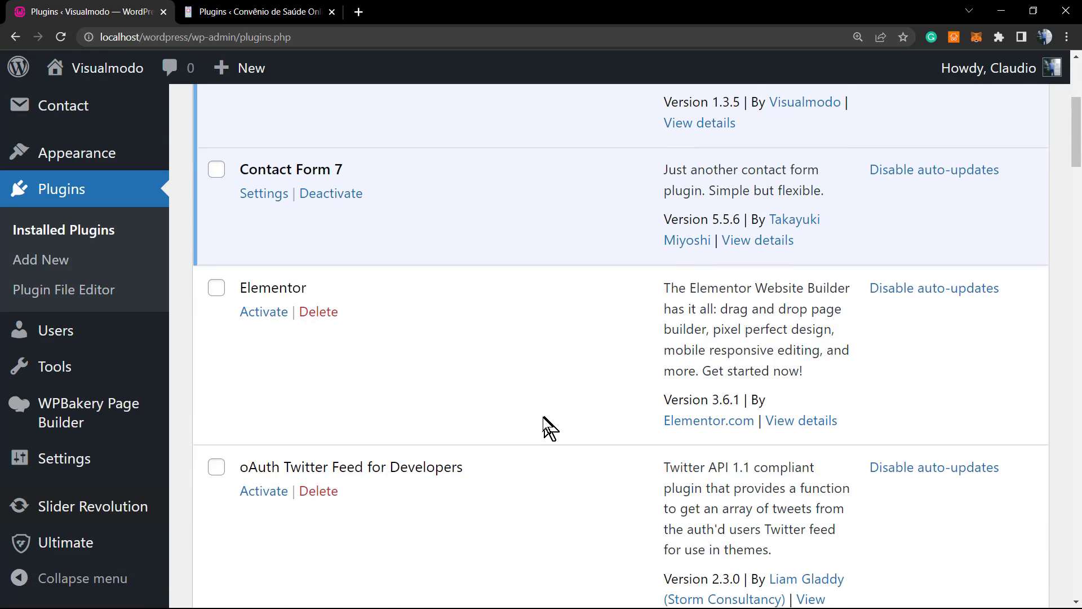
scroll(546, 434, "down", 1)
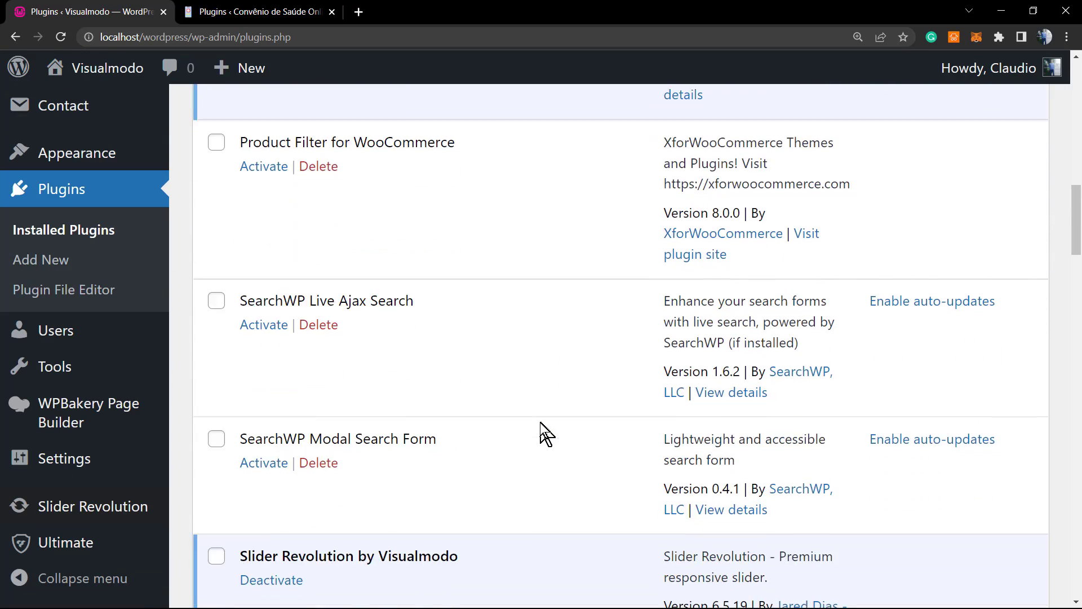
scroll(543, 432, "down", 6)
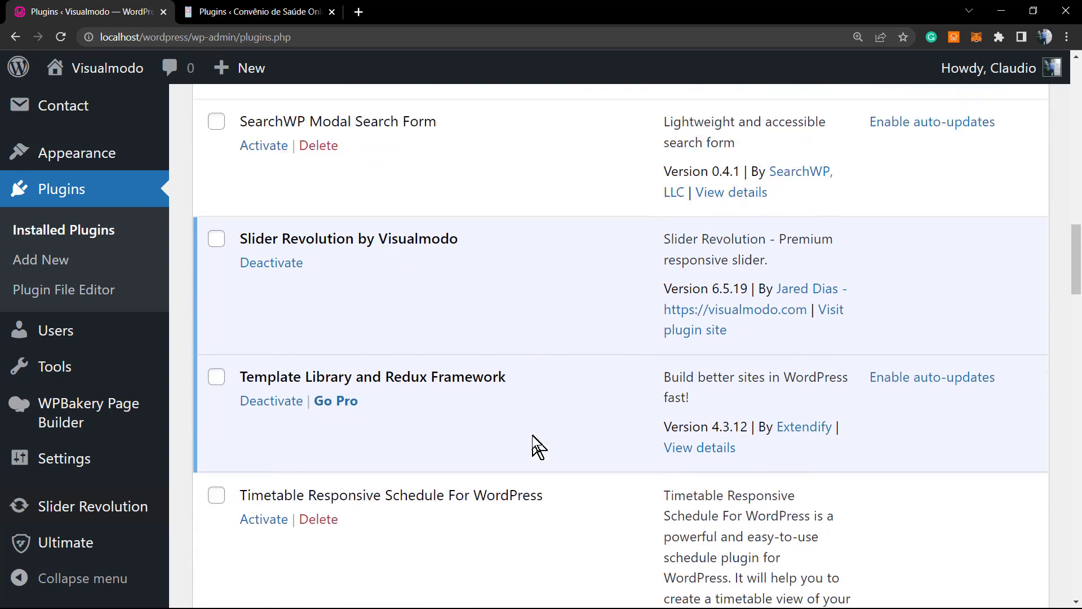
scroll(533, 436, "down", 5)
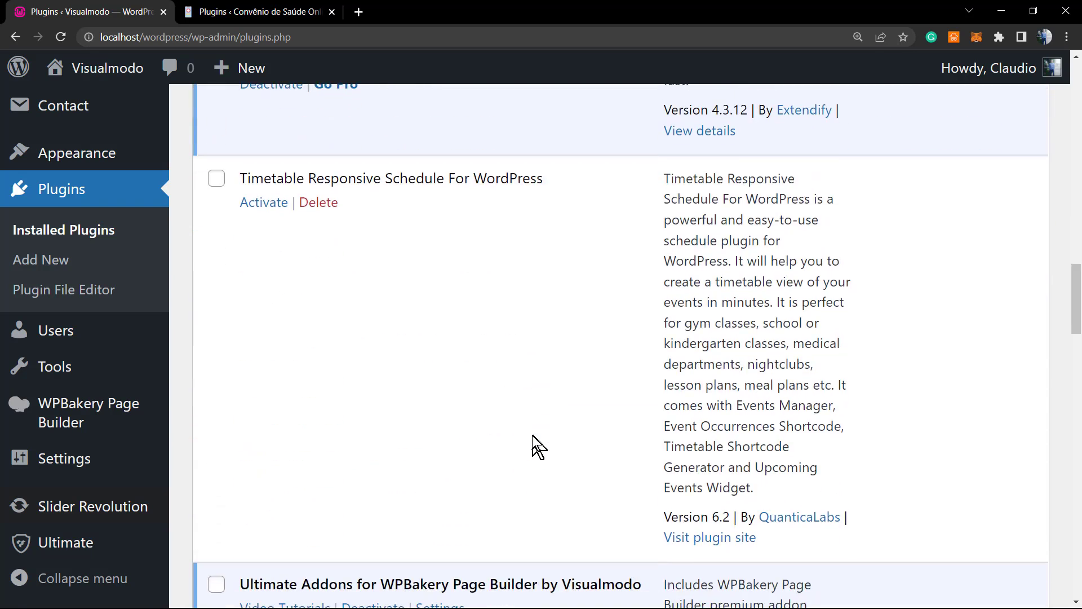
scroll(539, 446, "down", 5)
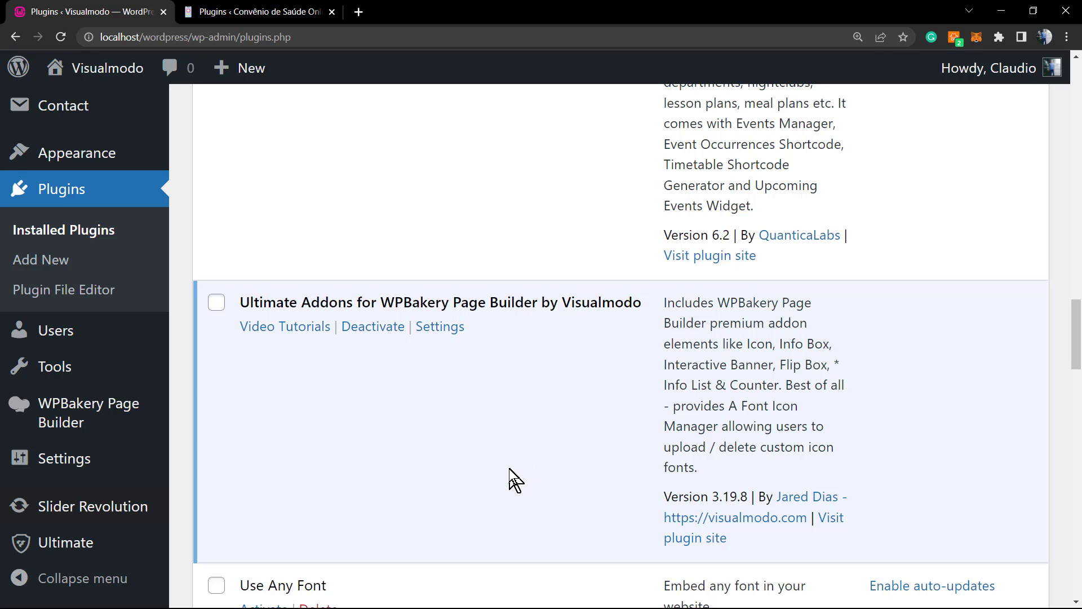
scroll(509, 468, "down", 4)
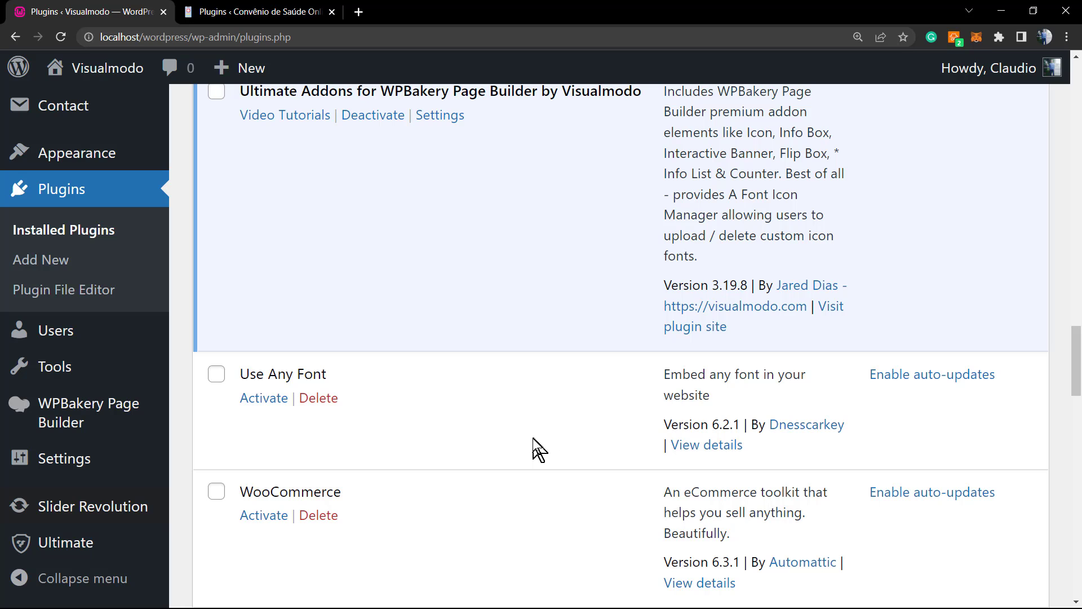
scroll(533, 438, "up", 12)
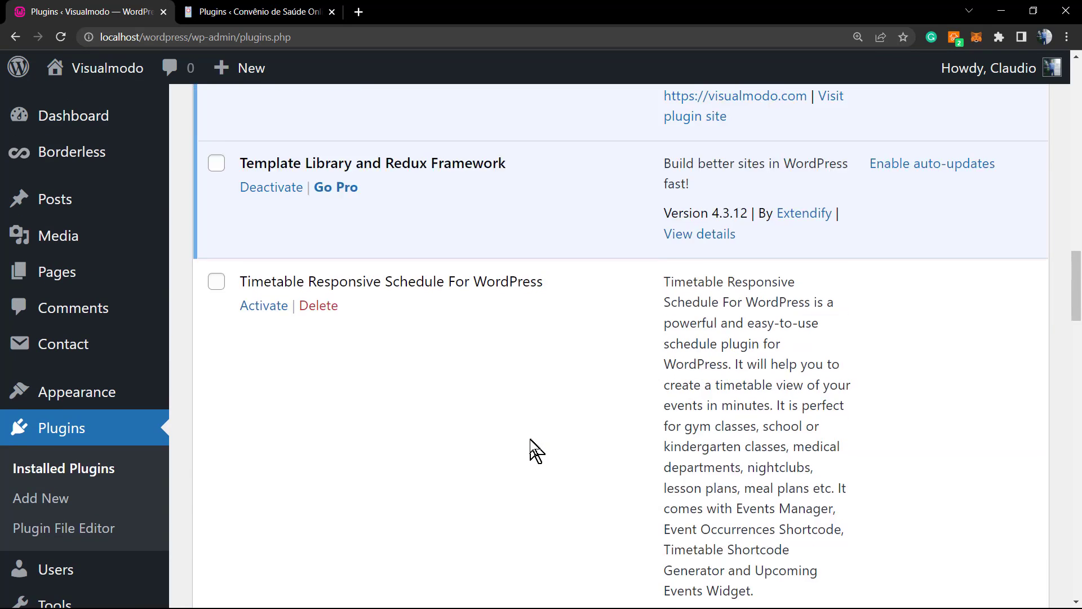
scroll(525, 445, "up", 2)
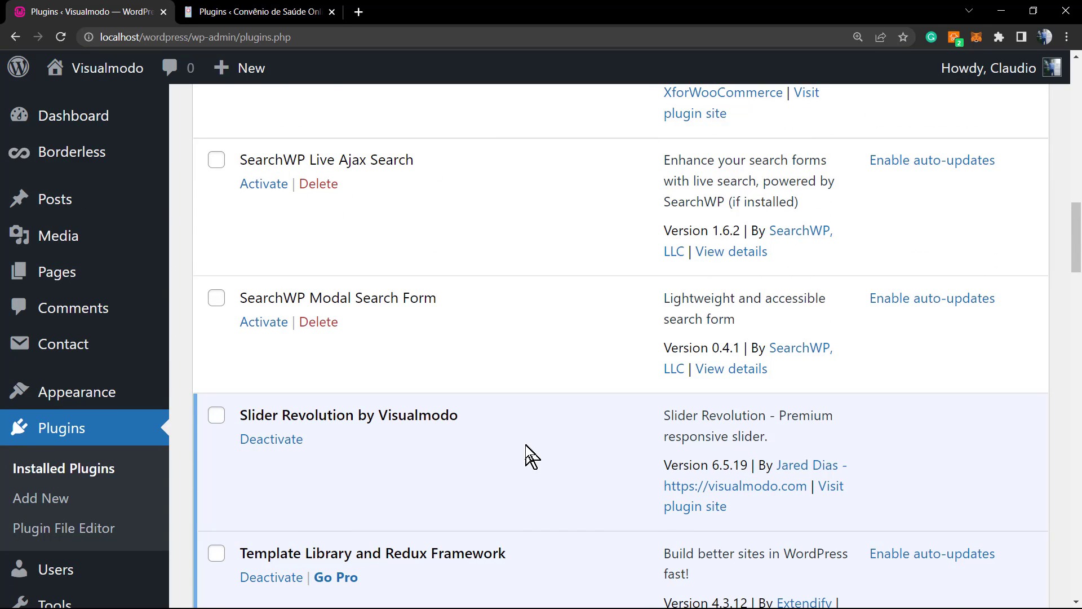
scroll(525, 444, "up", 6)
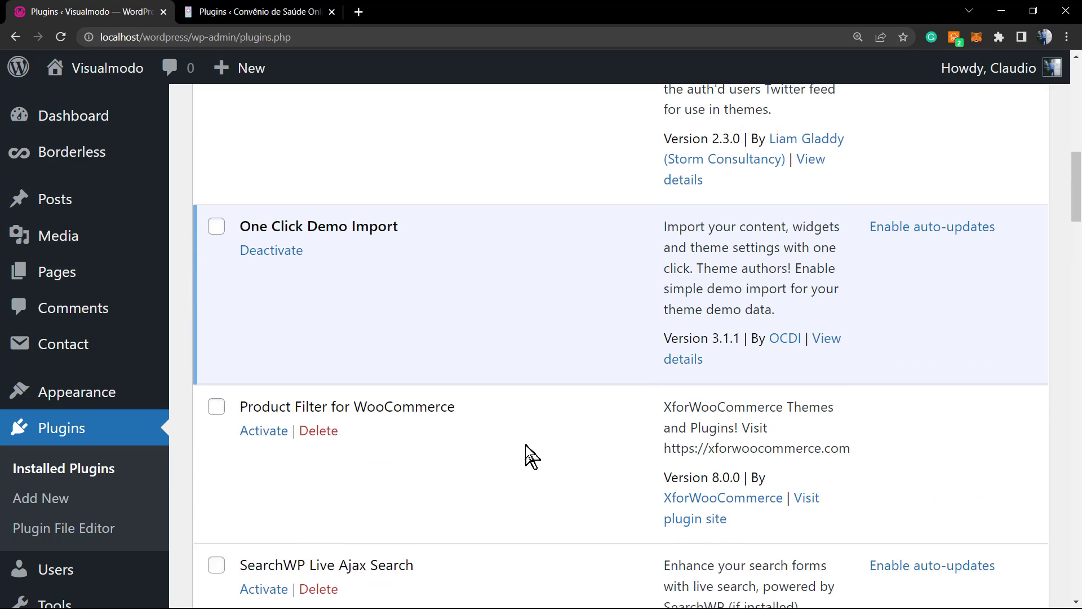
scroll(525, 445, "up", 3)
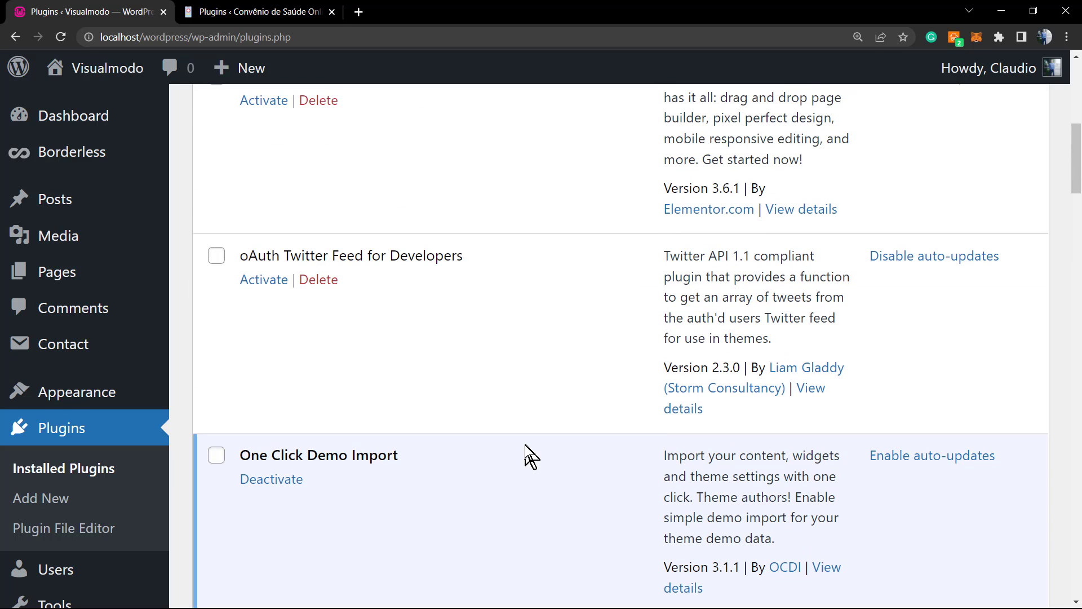